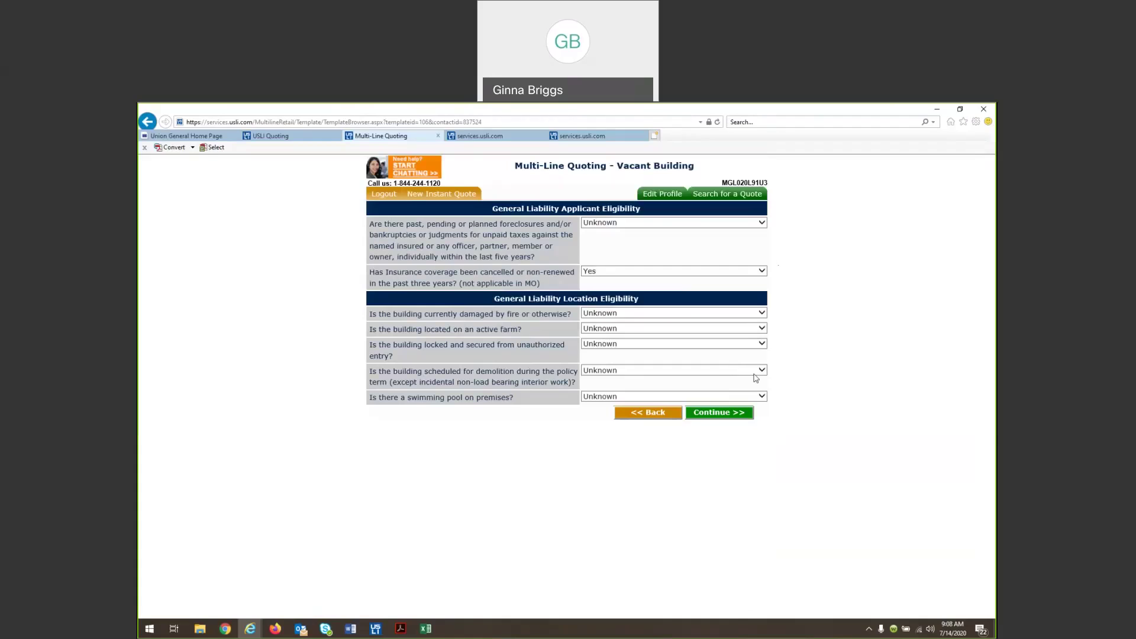
Submit the Vacant Building eligibility answers, with prior cancellation/non-renewal answered Yes
left_click(726, 413)
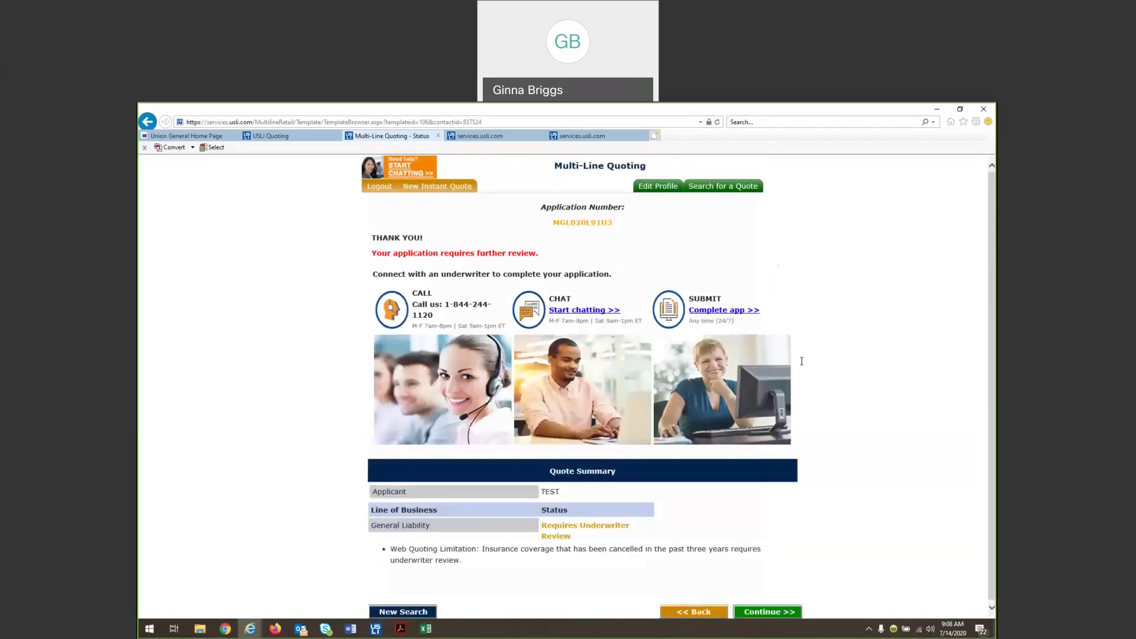
Review the Quote Summary flagging General Liability for underwriter review, then start a live chat
scroll(802, 361, "down", 1)
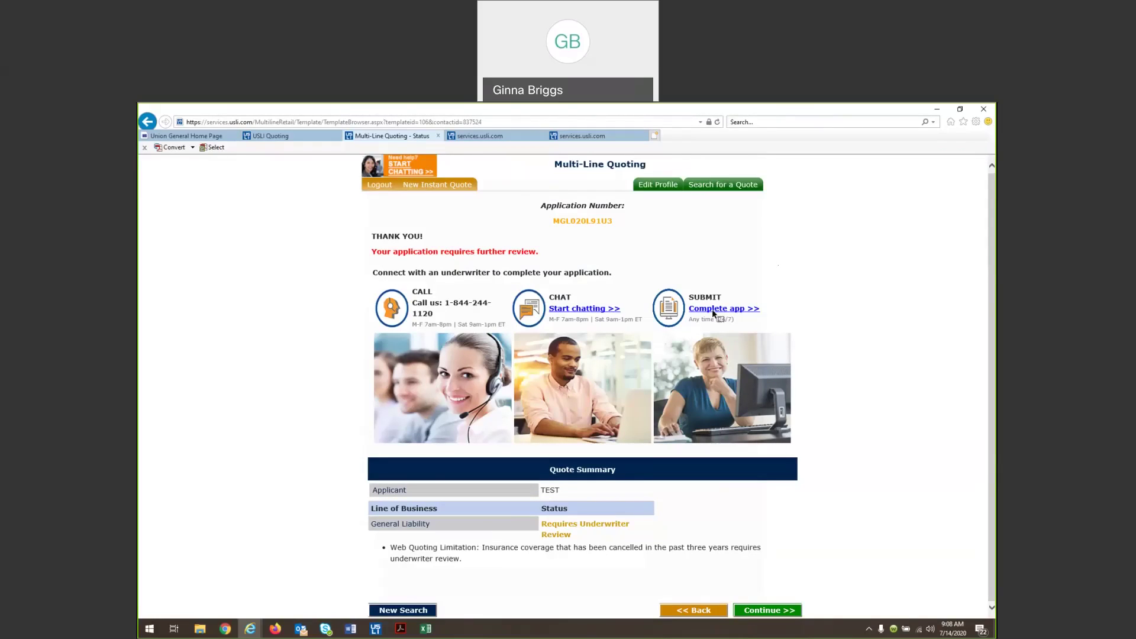
left_click(582, 310)
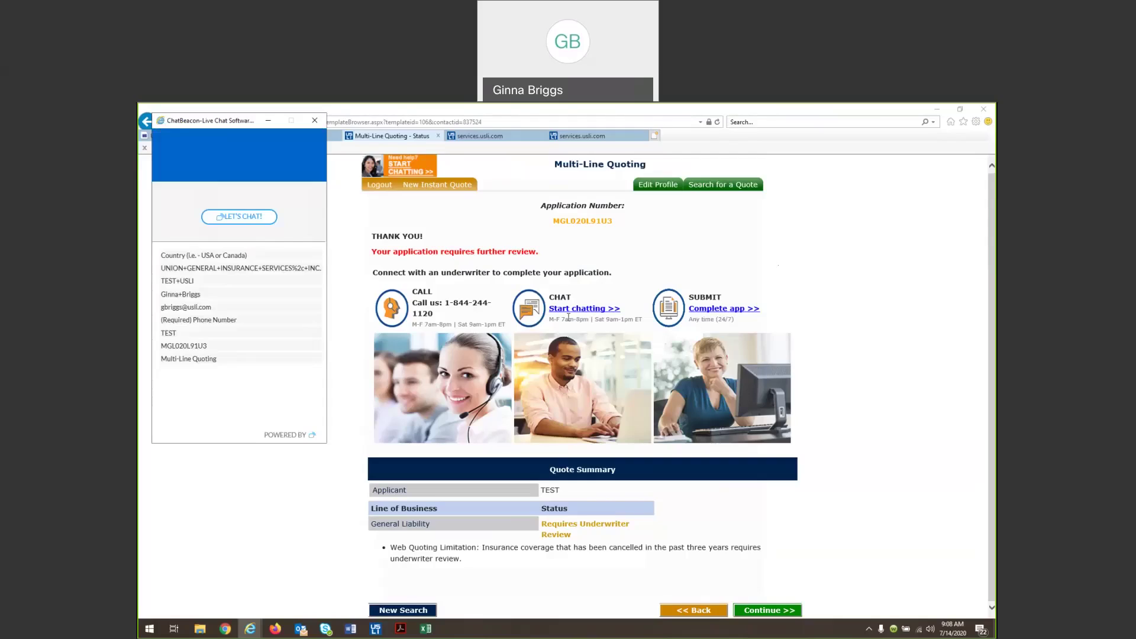
Submit the chat request with country USA and the contact's phone number
left_click(231, 218)
left_click(228, 256)
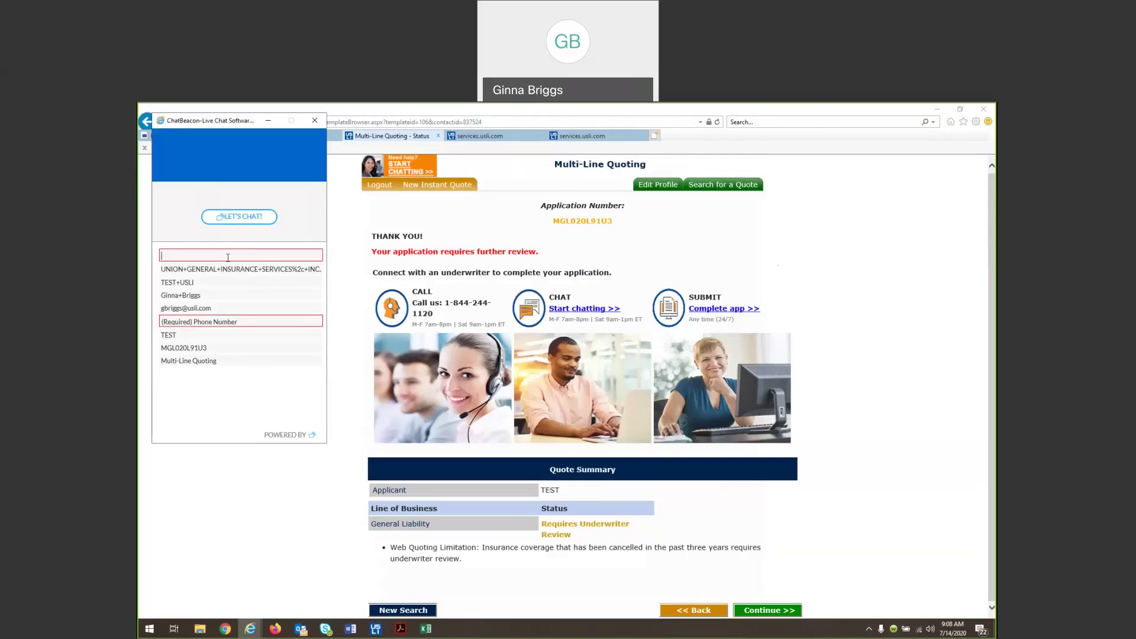
type("USA")
left_click(246, 323)
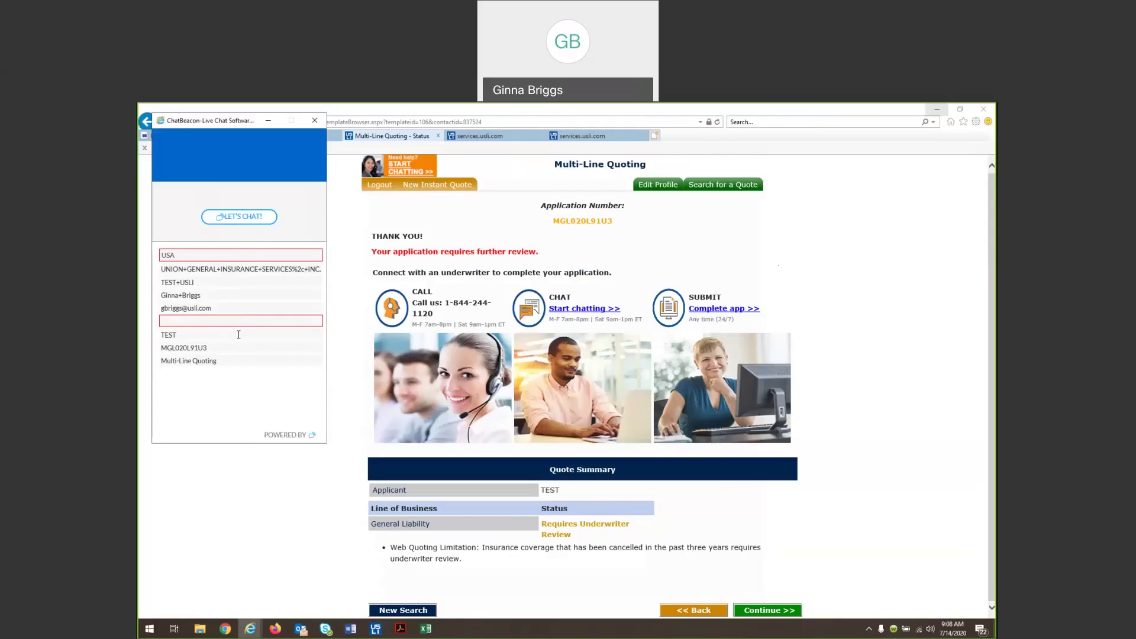
key("Return")
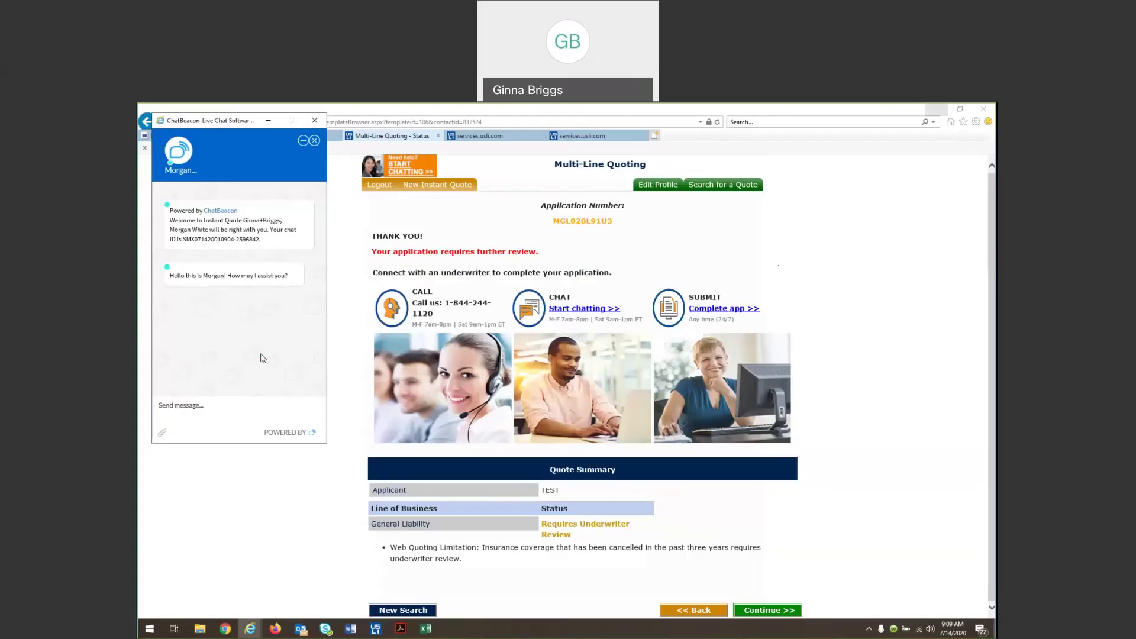
Send the underwriter a message asking if the risk, cancelled because the building became vacant, remains eligible
left_click(231, 406)
type("Hi Morgan! My risk submitted due to ")
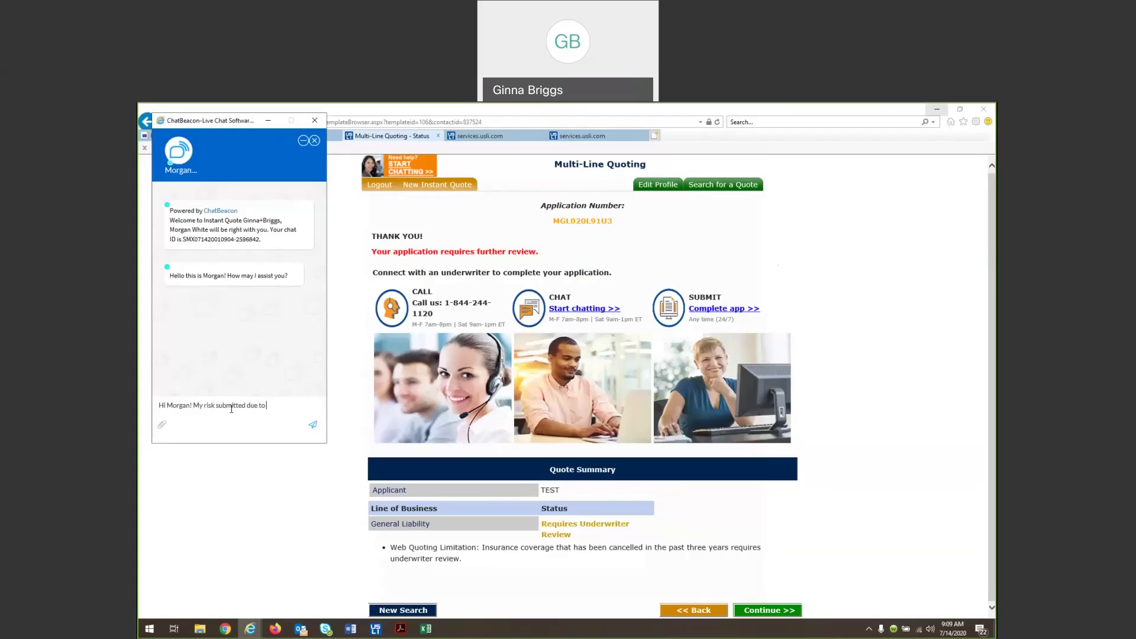
type("prior cancellation/non-renewal. It was cancelled bec")
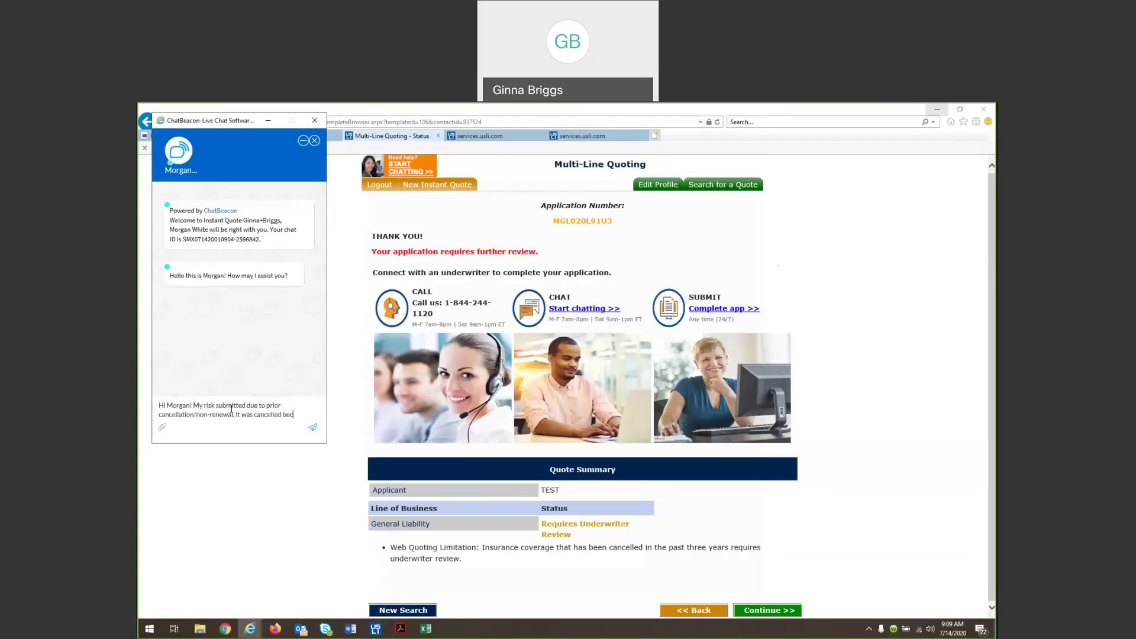
type("ause it became vacant. Is this still eligible?")
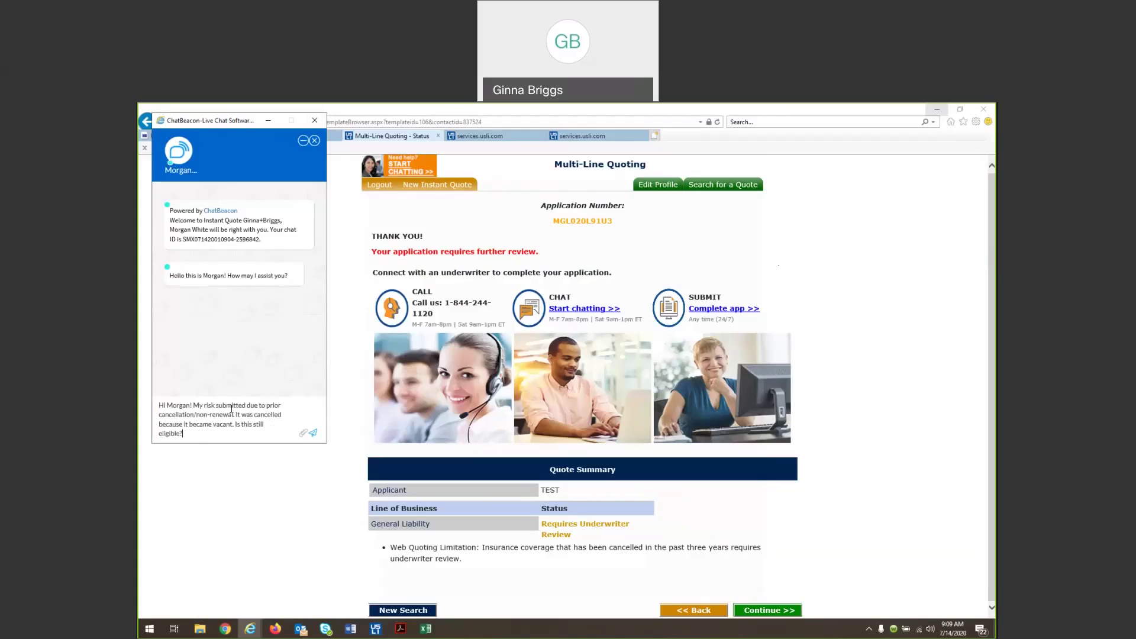
key("Return")
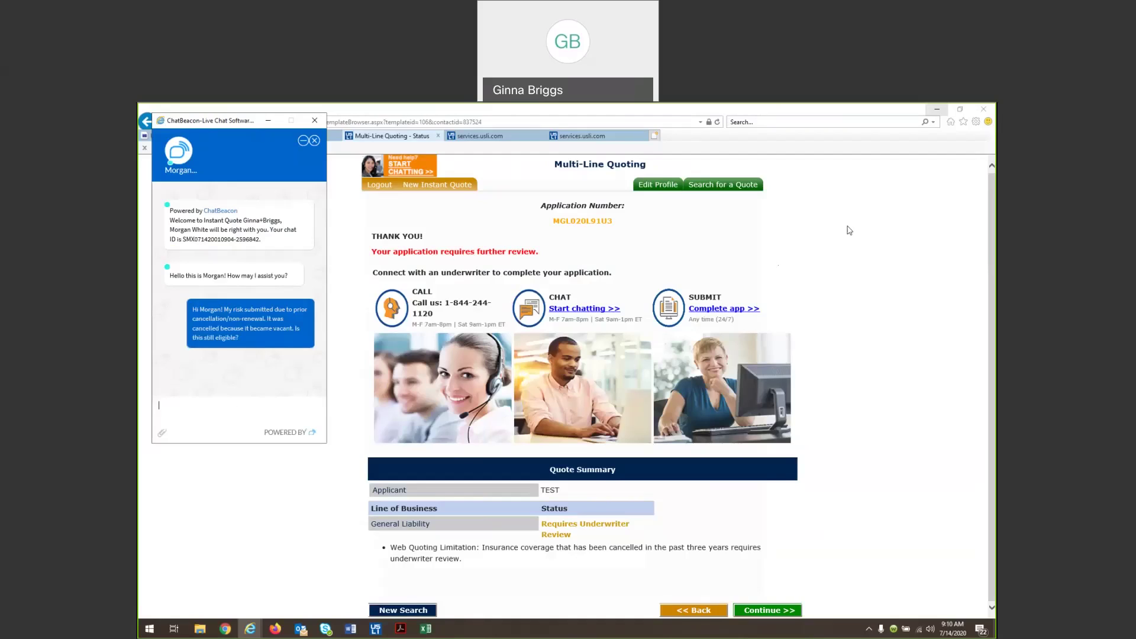
Move the chat window to the right and view the USLI Quoting page
left_click_drag(175, 119, 822, 223)
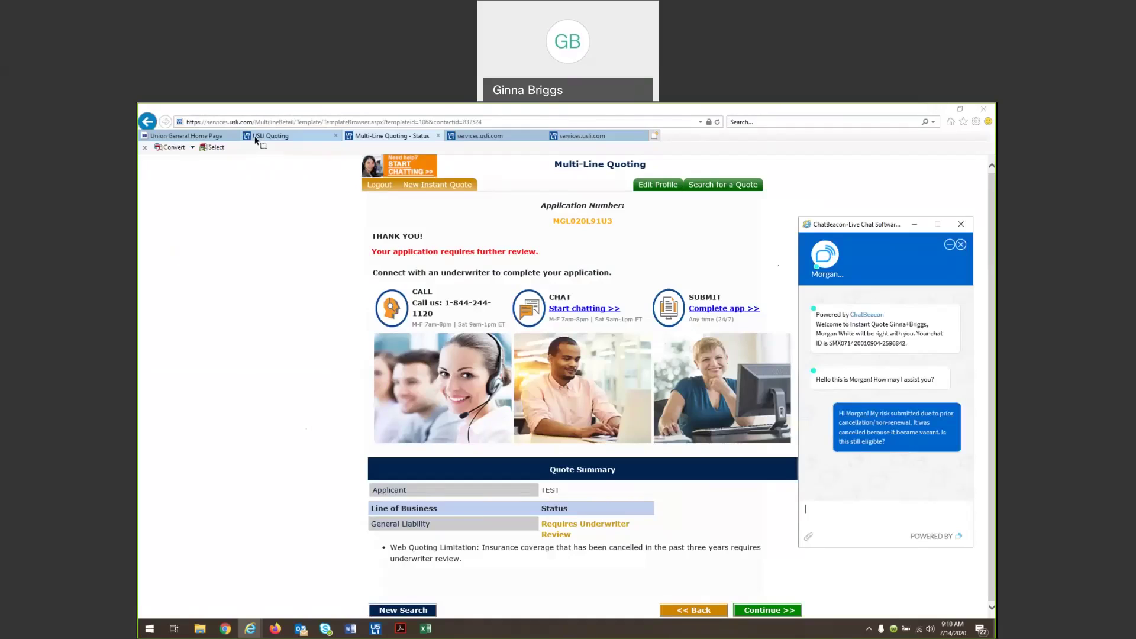
left_click(255, 138)
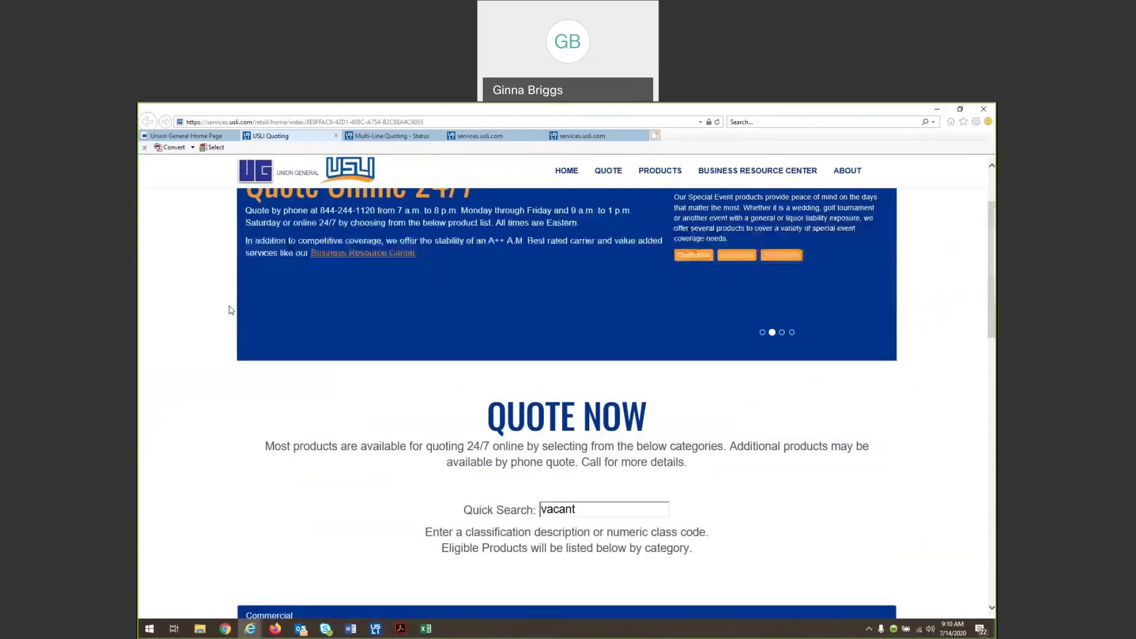
scroll(230, 310, "up", 2)
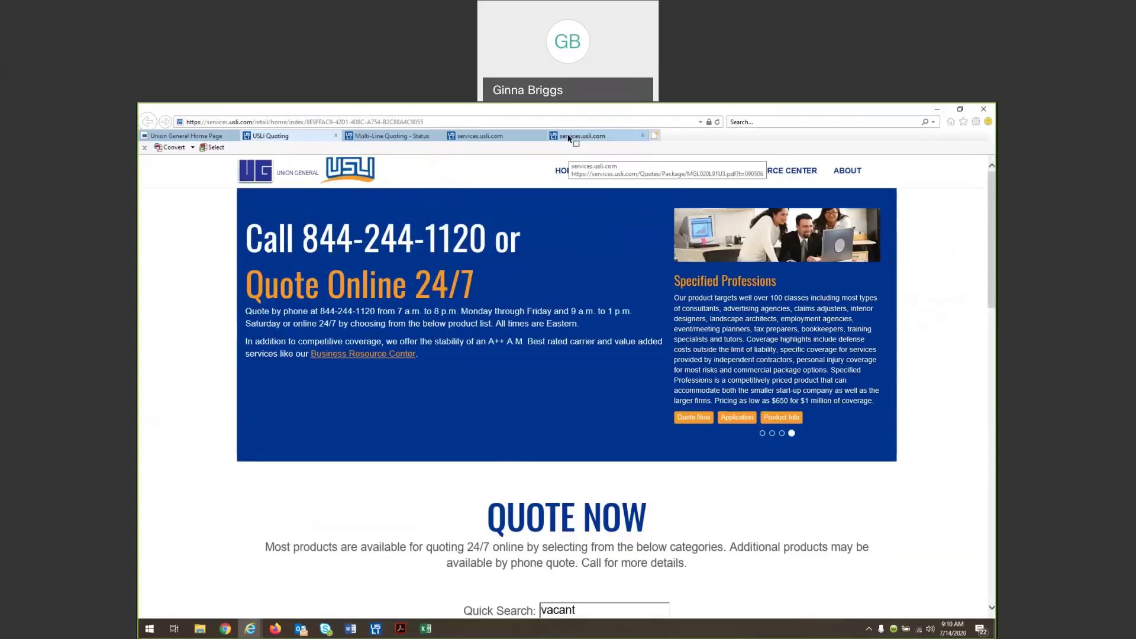
Check both PDF application tabs, return to the Status page, and bring the chat forward
left_click(568, 136)
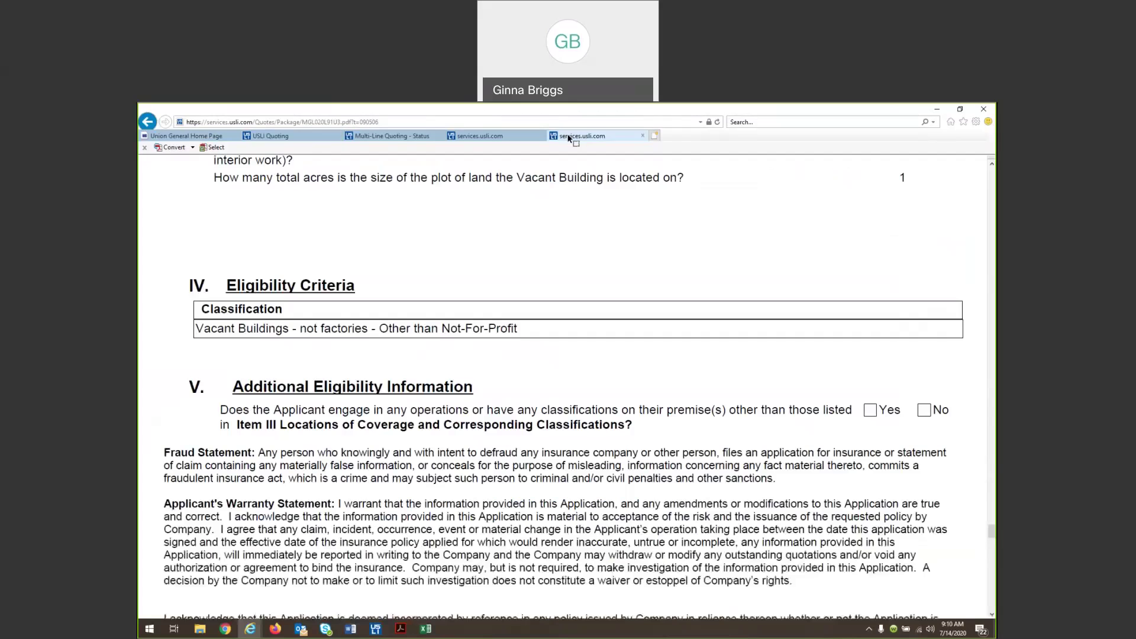
left_click(480, 136)
left_click(391, 136)
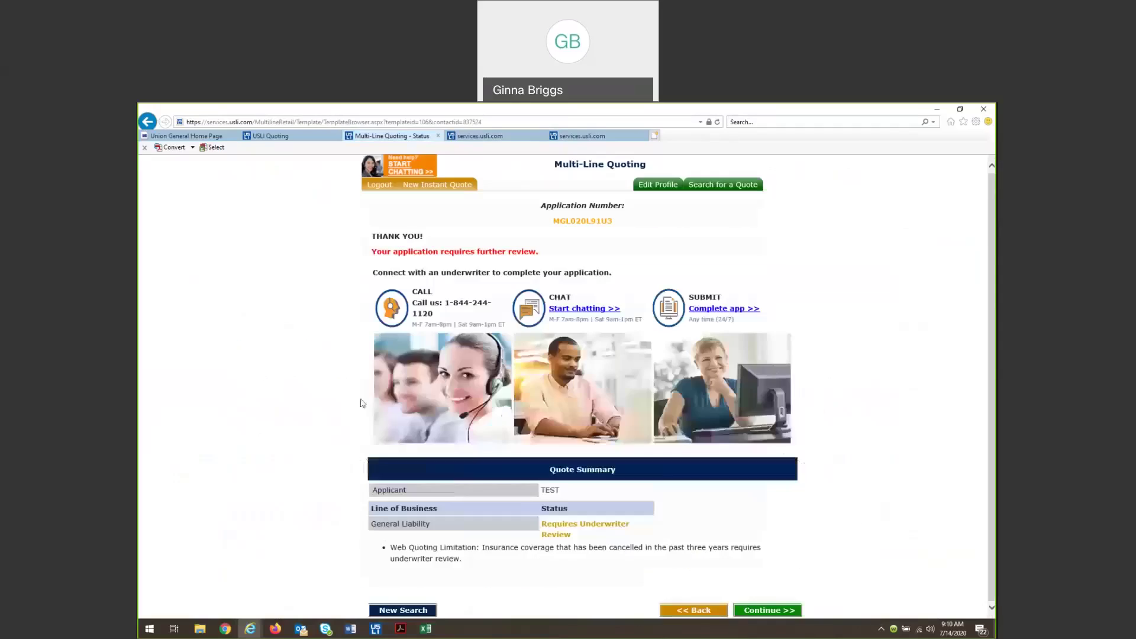
mouse_move(323, 635)
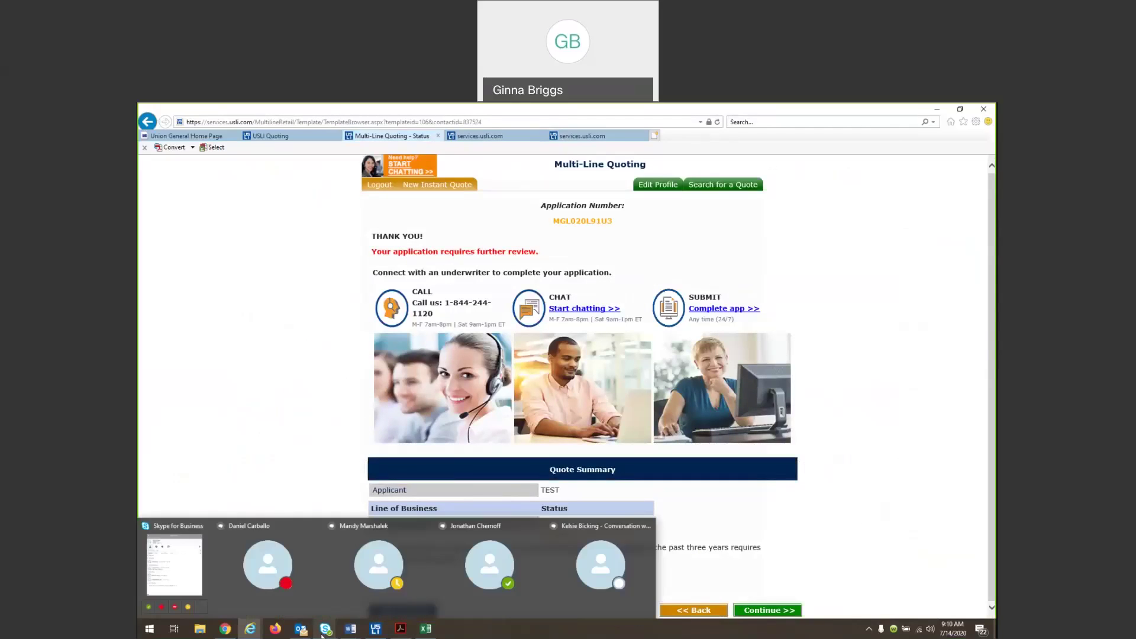
mouse_move(253, 635)
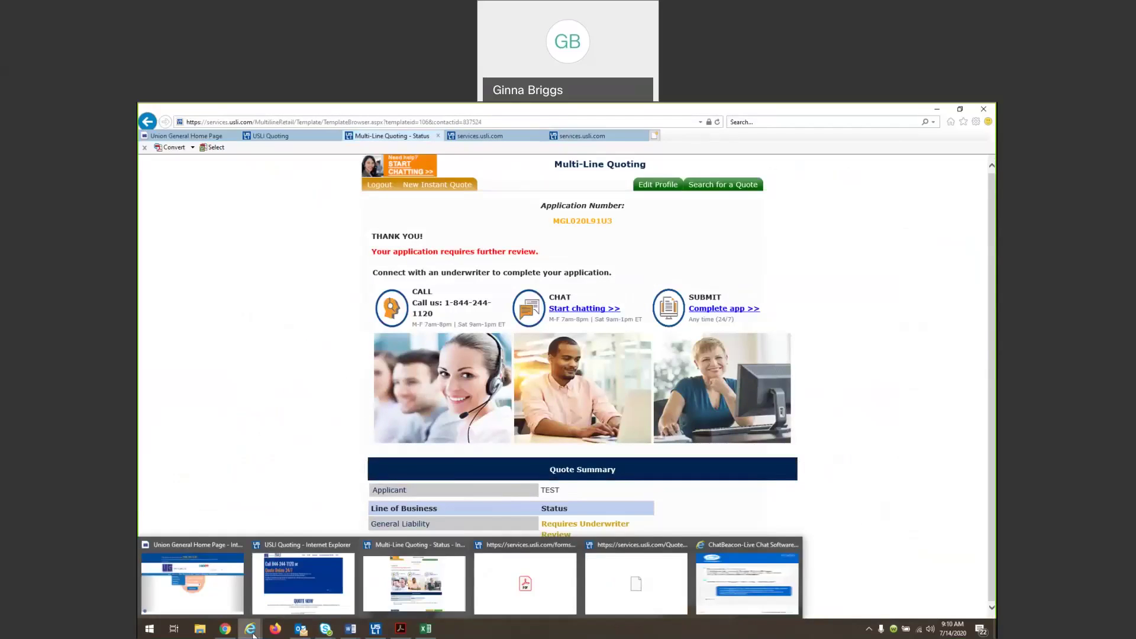
left_click(746, 608)
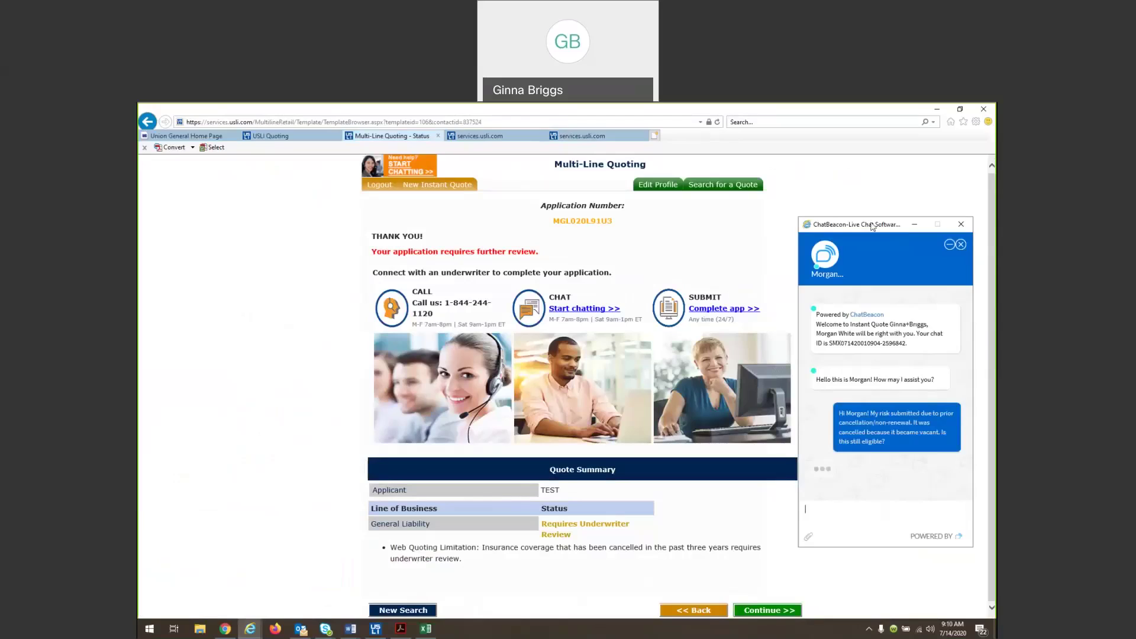
Reply 'ok great! would you please send it over? thank you!' after the underwriter confirms eligibility
left_click_drag(289, 216, 281, 218)
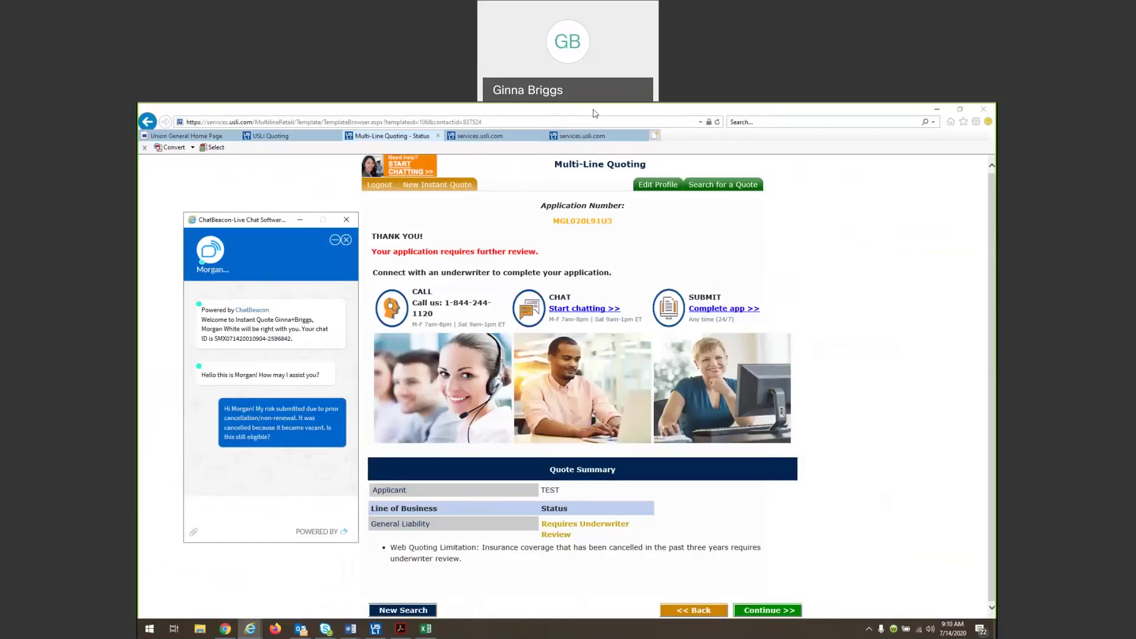
left_click(620, 116)
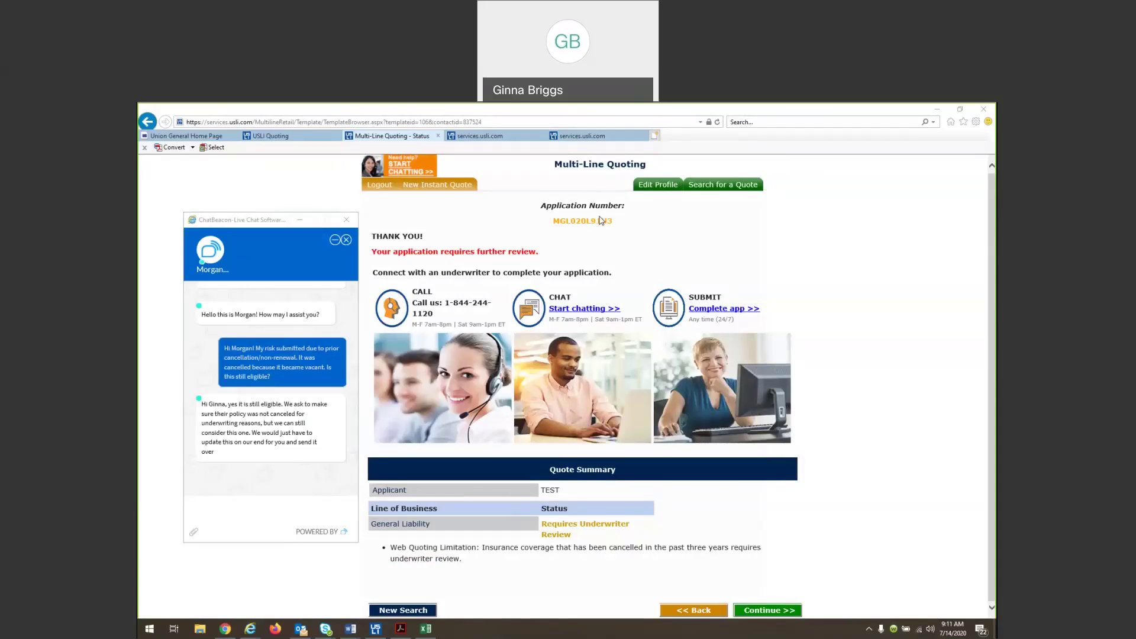
left_click(282, 499)
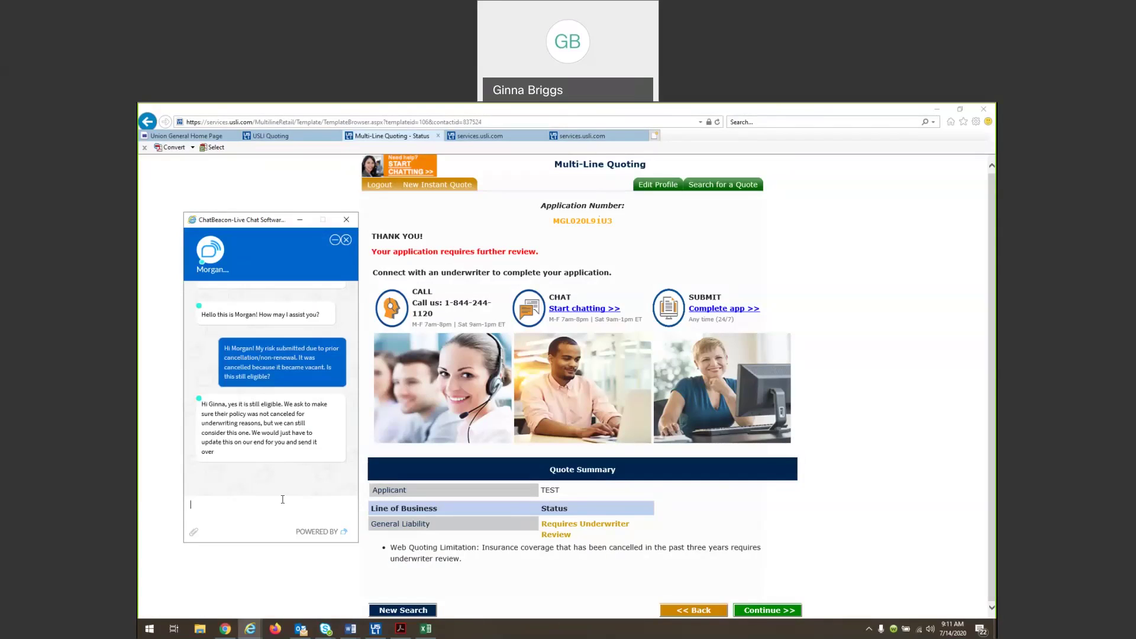
type("ok great!")
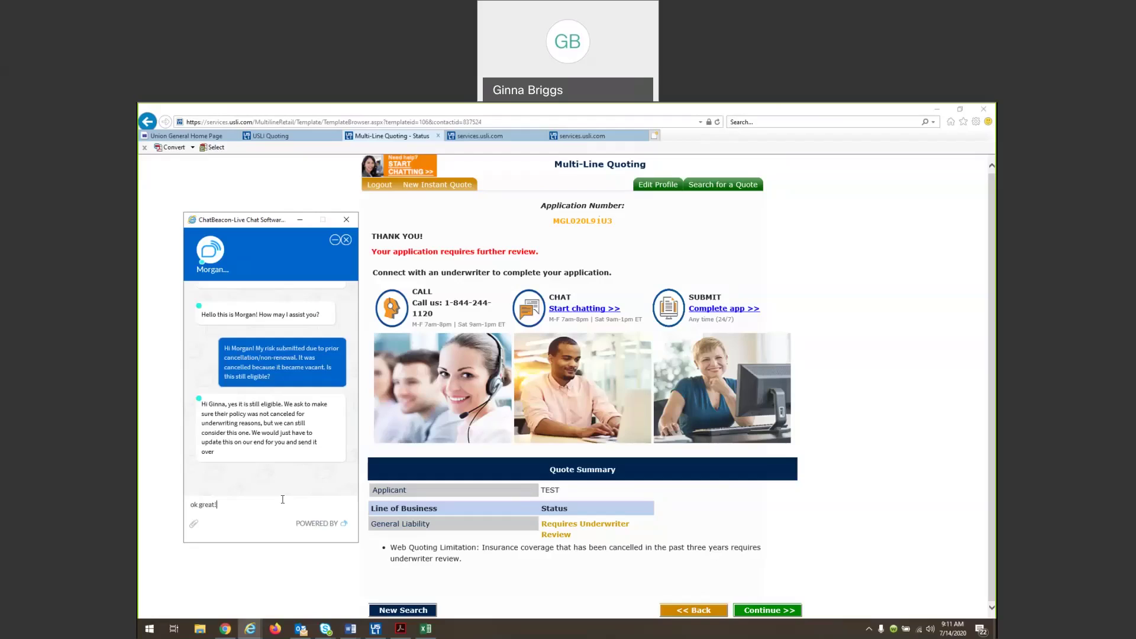
type(" would youp")
key("BackSpace")
type("please send it over? thank you!")
key("Return")
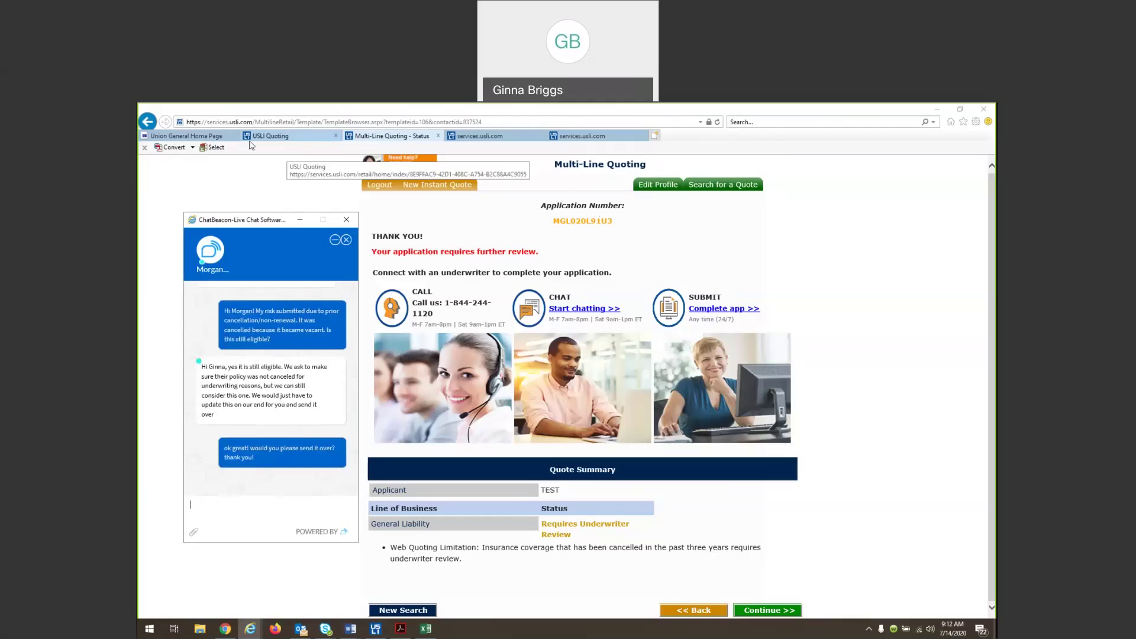
On the USLI Quoting home page, expand Personal and delete 'vacant' from Quick Search
left_click(265, 151)
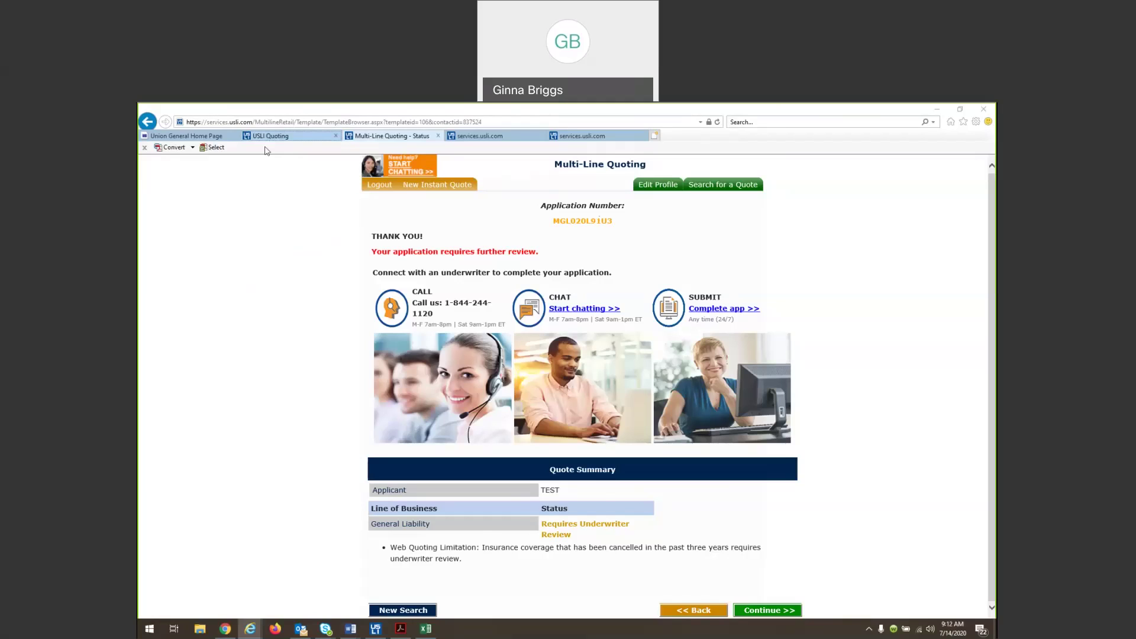
left_click(270, 135)
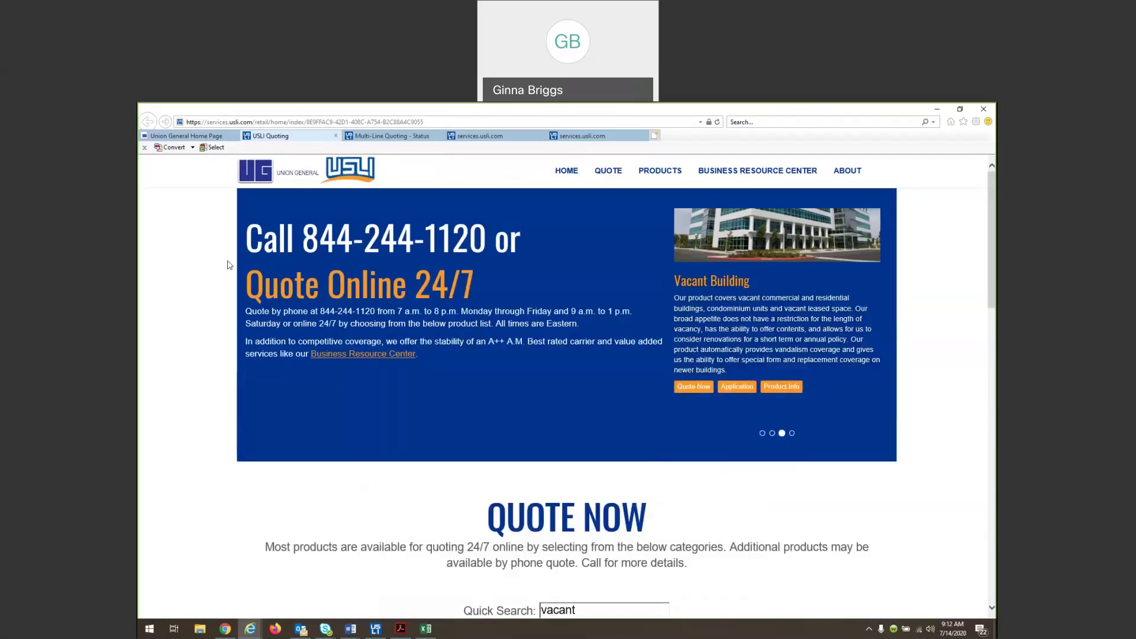
scroll(319, 386, "down", 2)
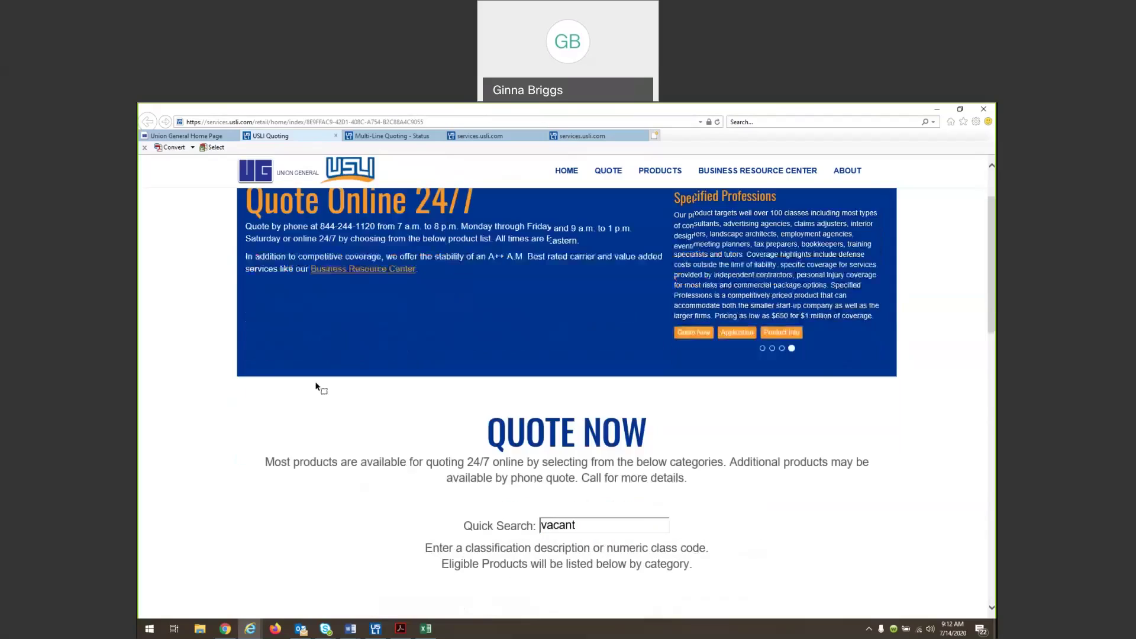
scroll(318, 387, "down", 2)
scroll(315, 385, "down", 2)
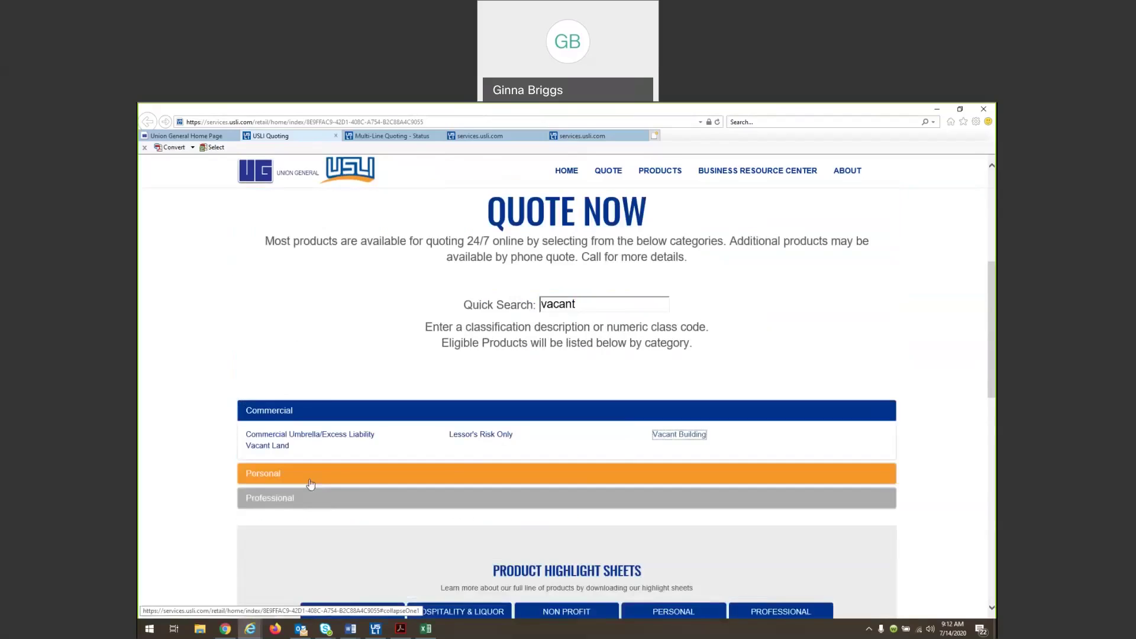
left_click(310, 471)
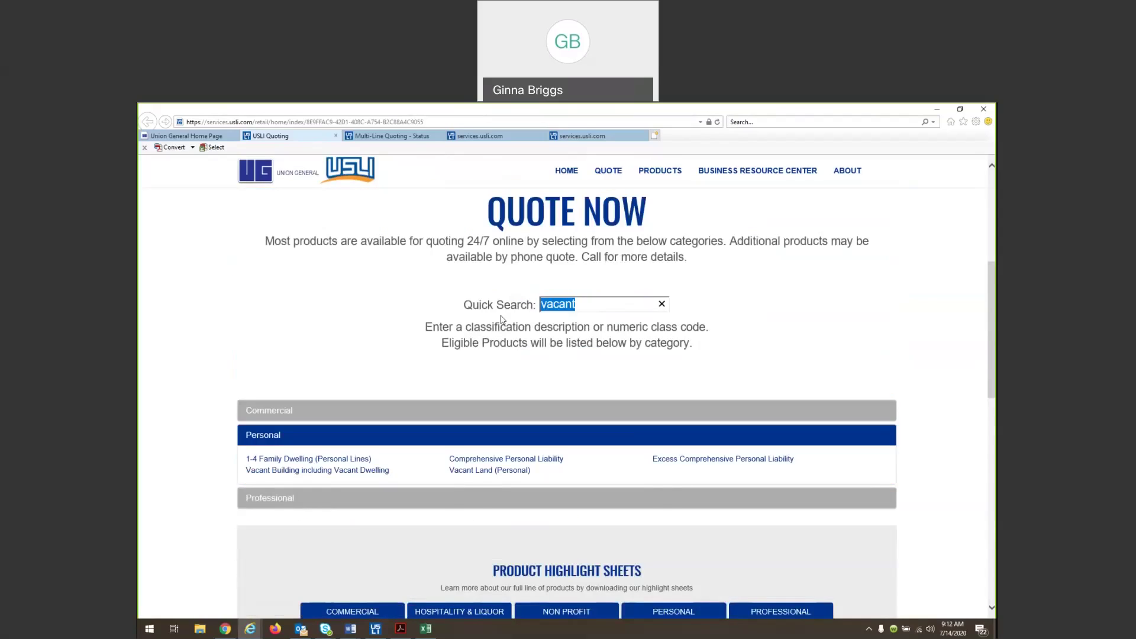
key("BackSpace")
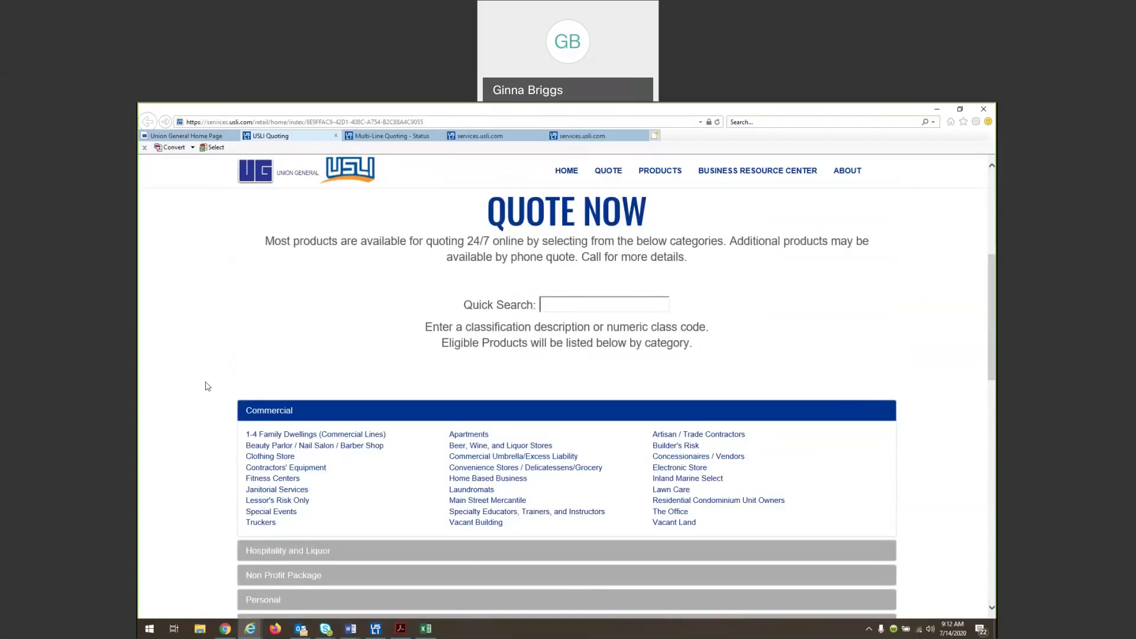
scroll(207, 386, "up", 5)
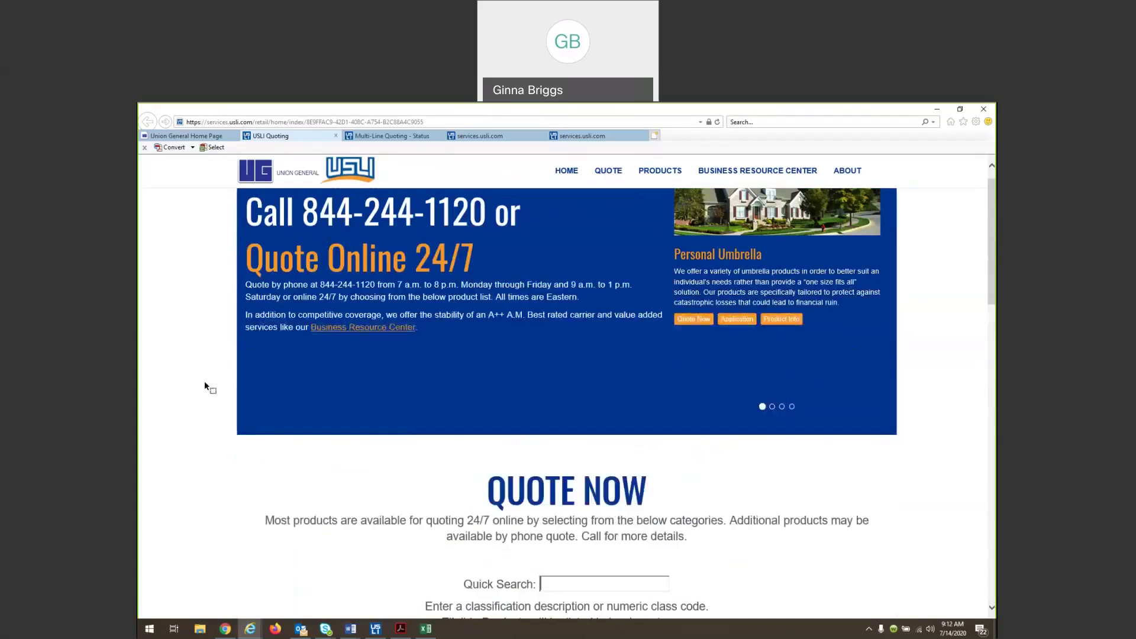